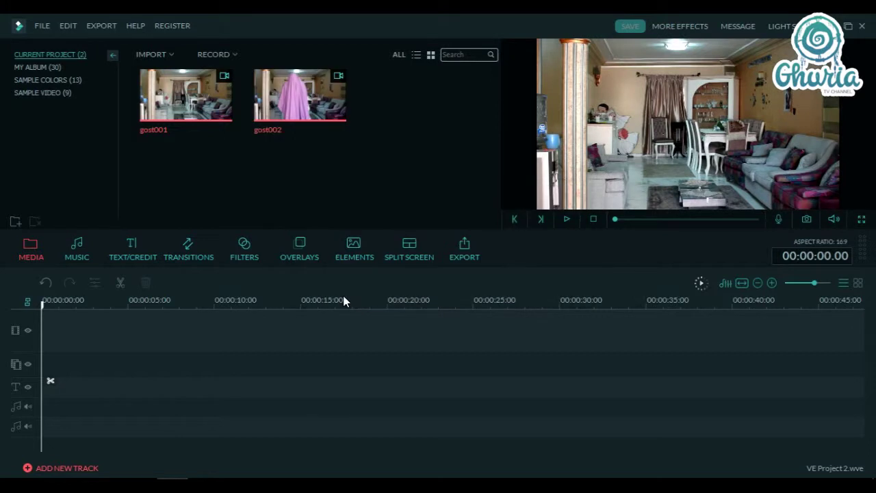
Place gost001 on the main video track and gost002 on the overlay track beneath it, both starting at 00:00:00.00.
click(289, 198)
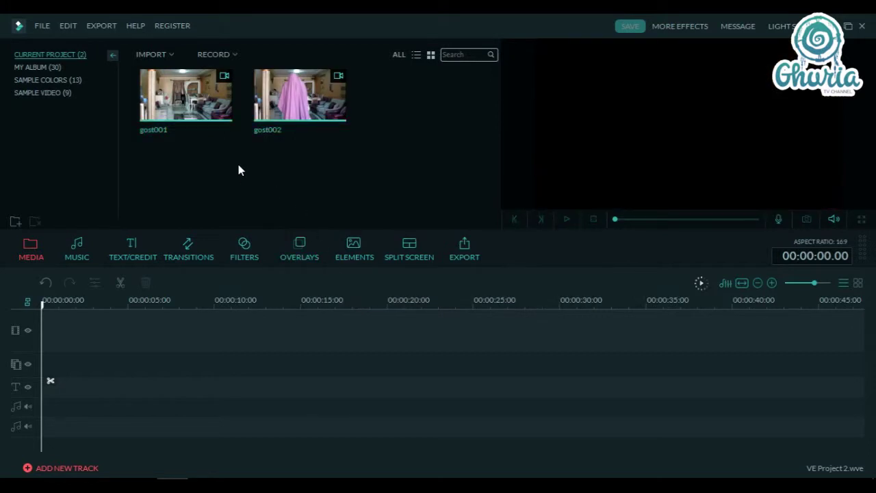
click(211, 121)
drag(214, 118, 75, 331)
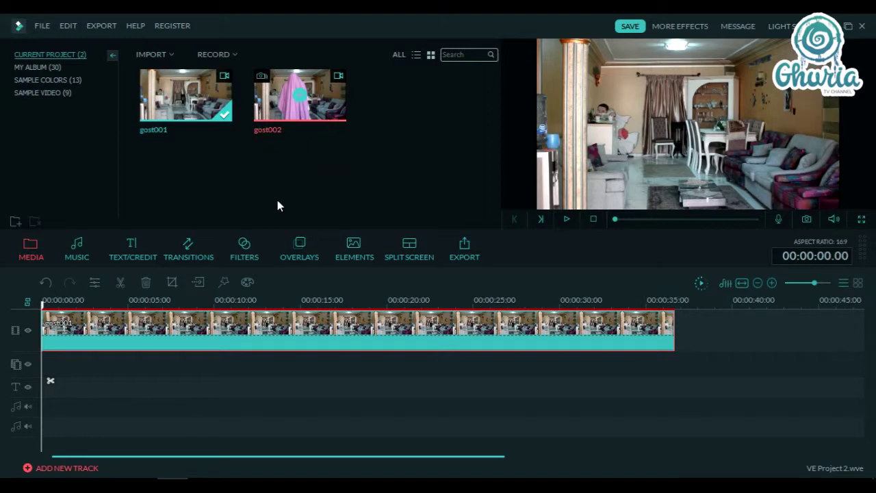
drag(277, 204, 48, 371)
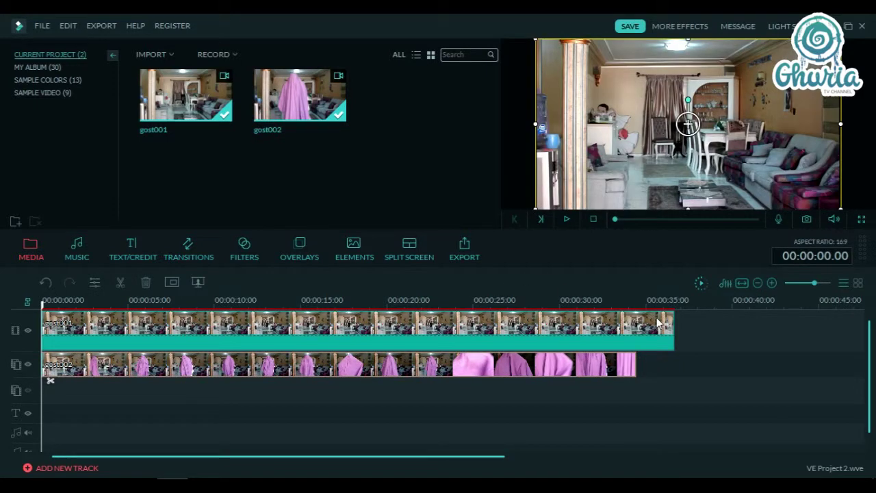
Split gost001 at 00:00:34.11, where gost002 ends, and delete the leftover end piece.
click(634, 305)
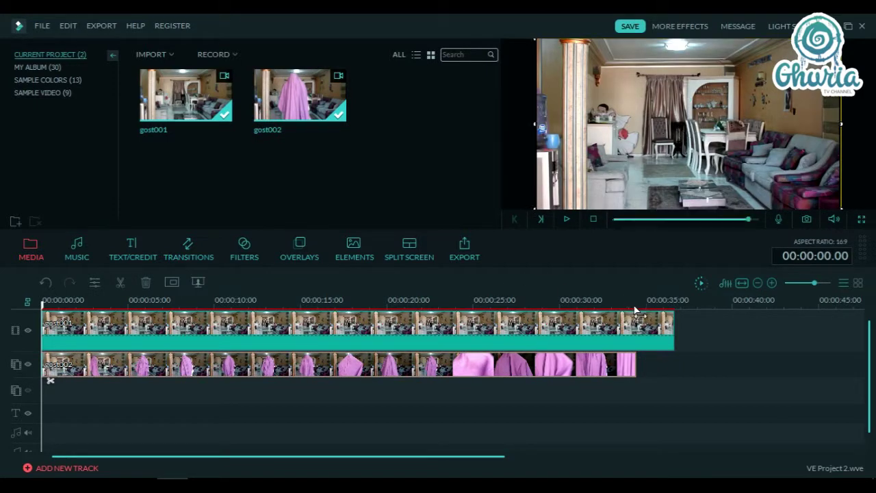
drag(634, 308, 637, 309)
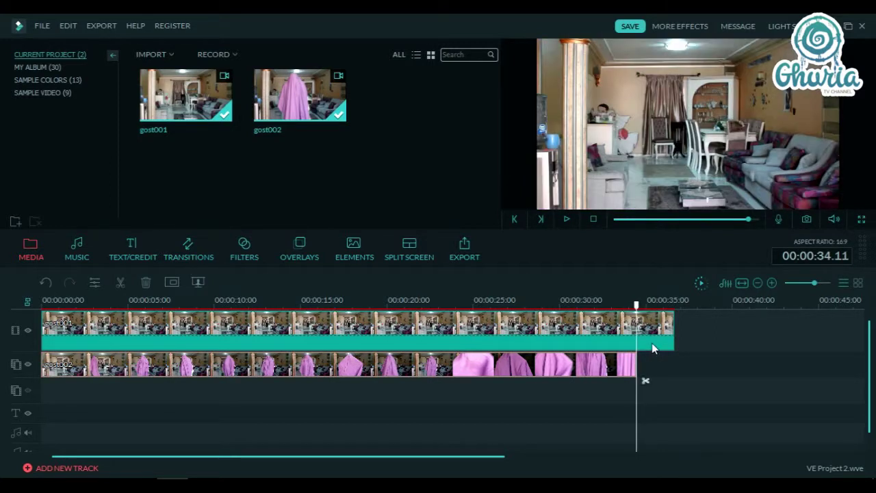
click(653, 347)
click(645, 382)
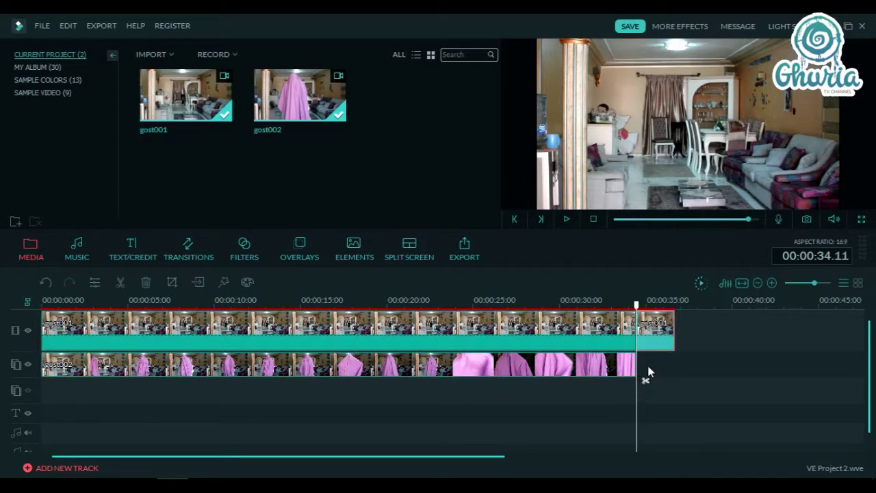
key(Delete)
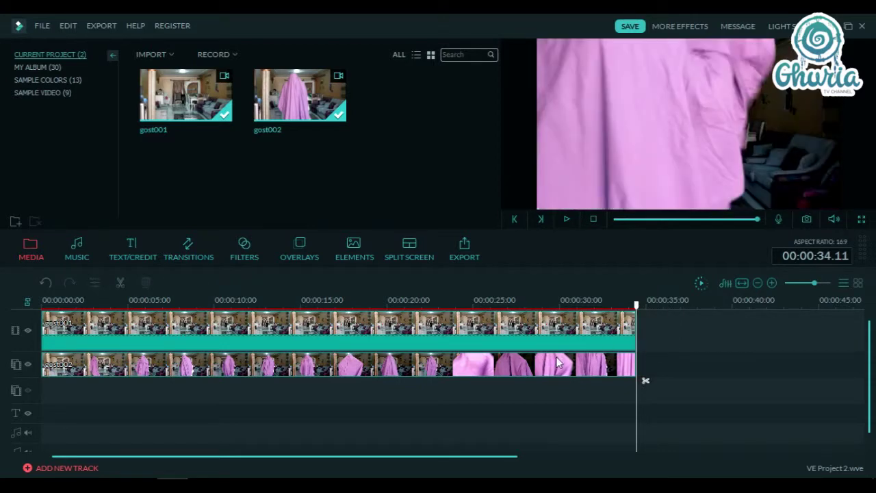
Open the Green Screen settings of the gost002 overlay clip and enable making parts of the clip transparent.
click(365, 298)
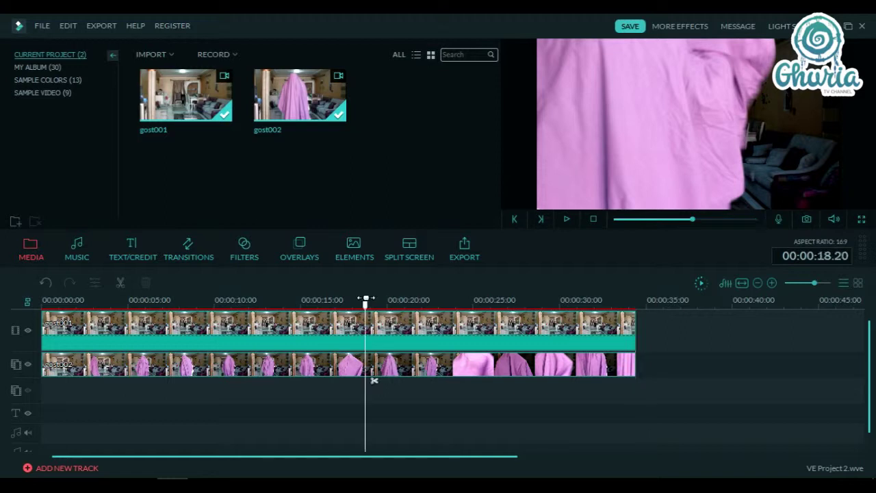
click(427, 370)
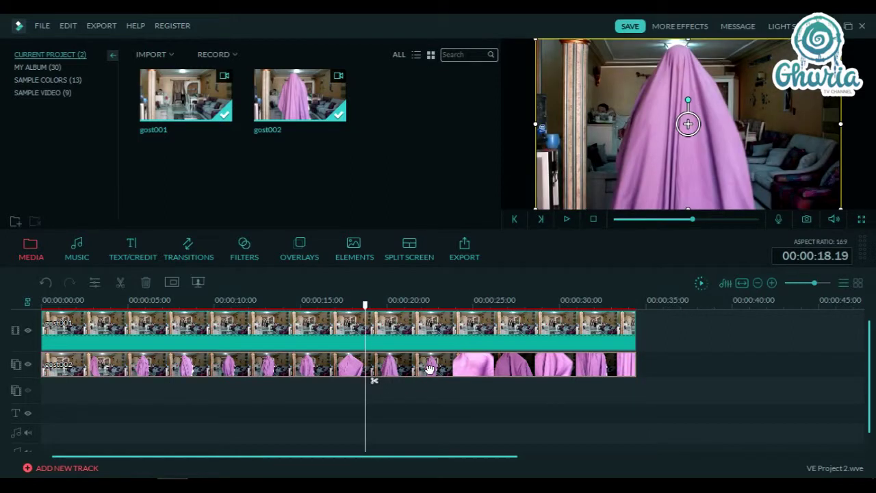
right_click(426, 370)
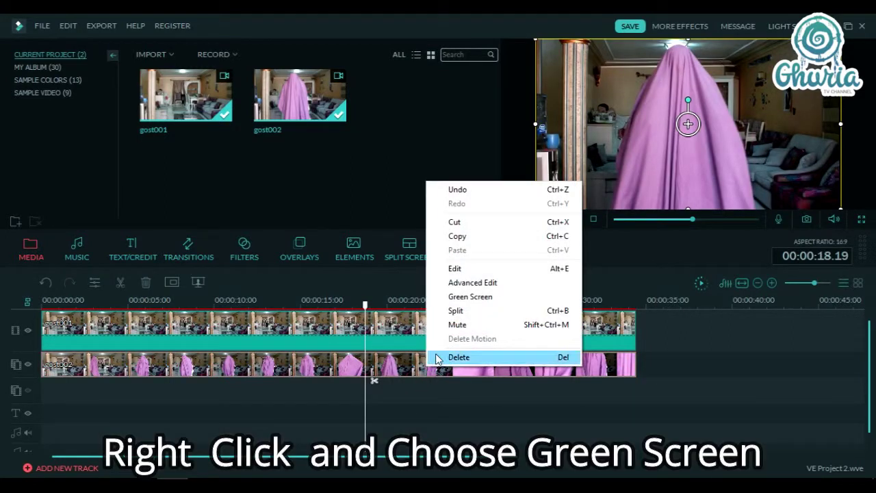
click(470, 297)
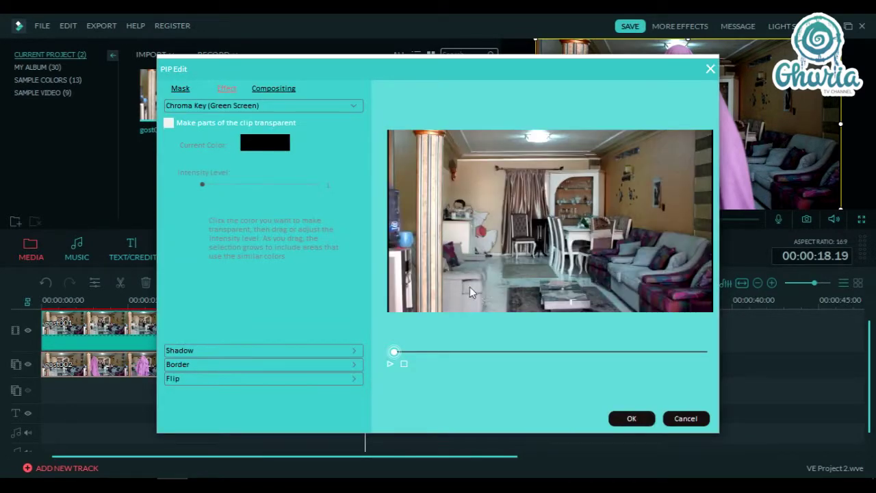
click(168, 125)
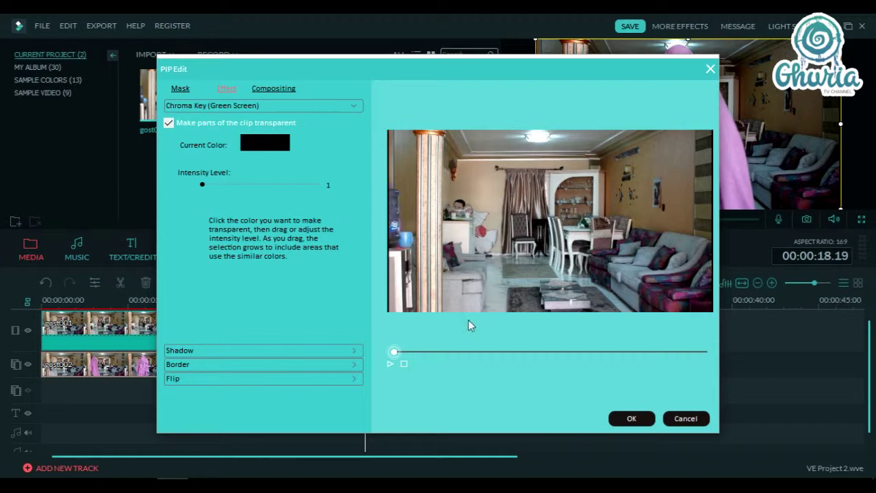
Sample the pink cloth as the chroma key colour, set the intensity level to 50, and apply the effect.
click(470, 352)
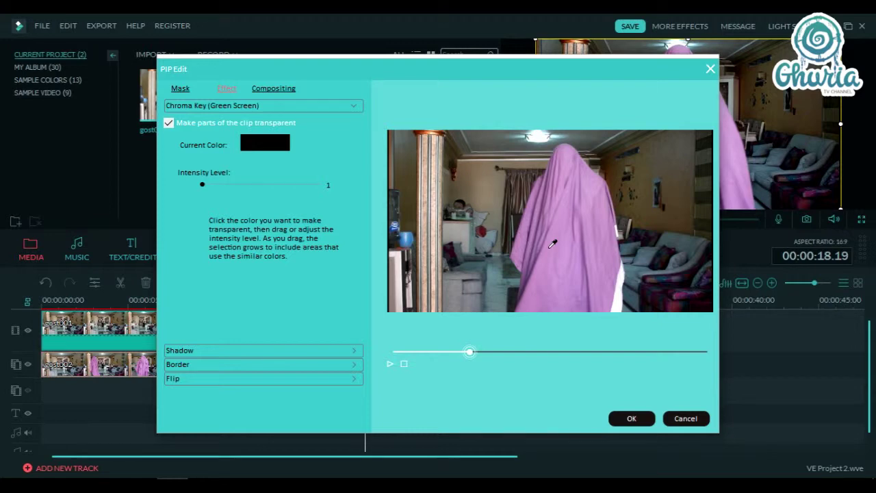
click(552, 244)
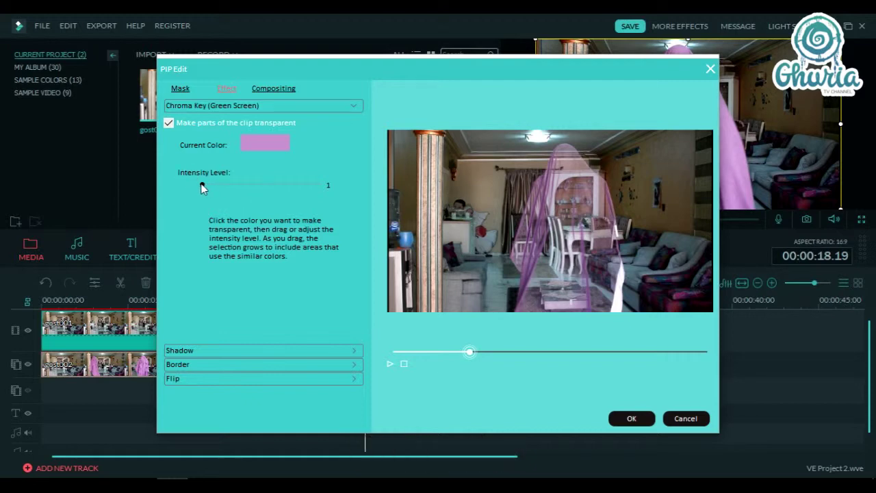
drag(201, 186, 261, 191)
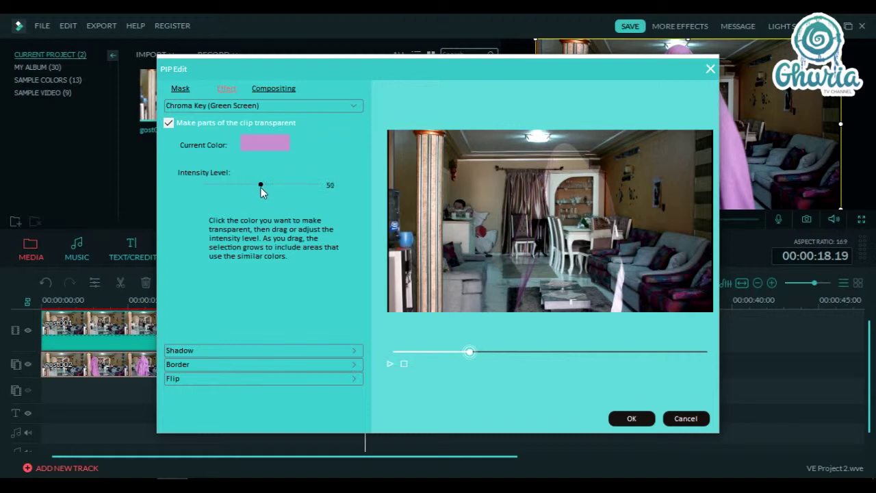
click(632, 418)
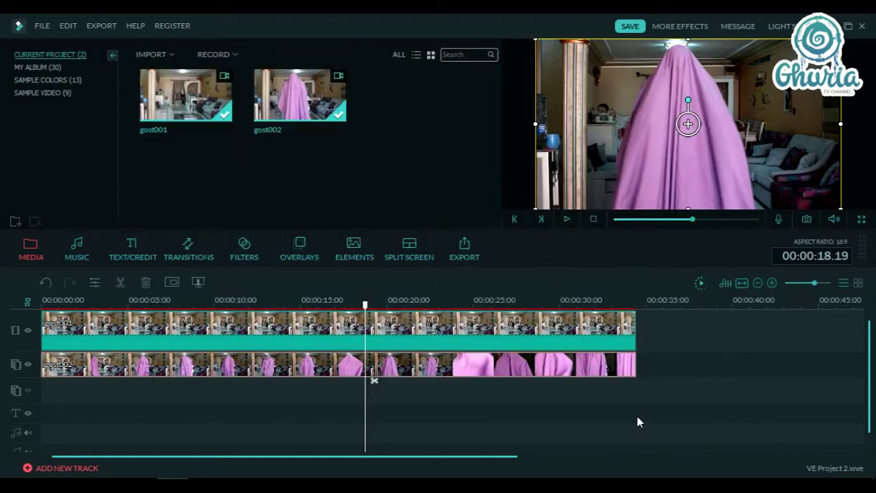
Lower the volume of the gost001 clip to its minimum to remove the original audio, and apply the change.
click(468, 333)
right_click(468, 333)
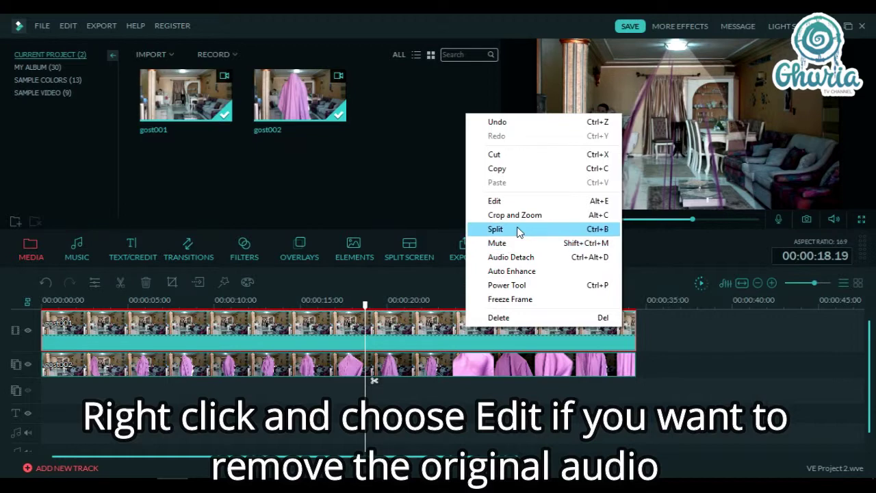
click(529, 202)
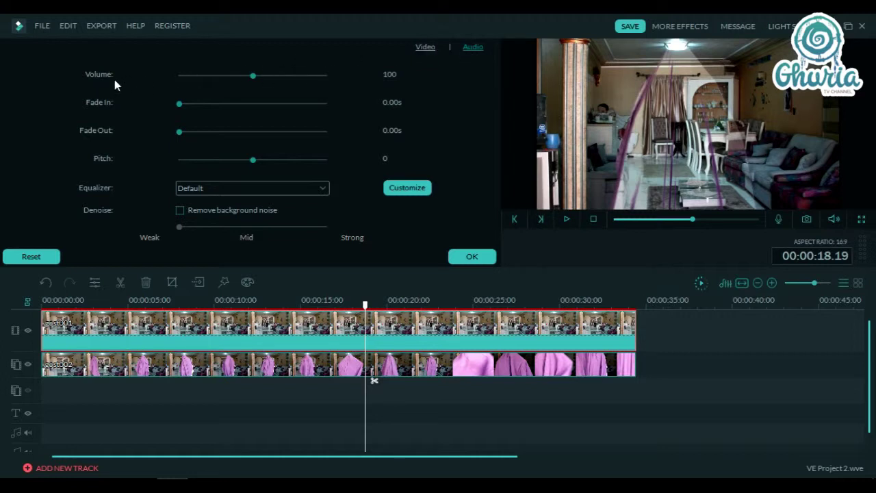
drag(254, 76, 178, 82)
click(475, 256)
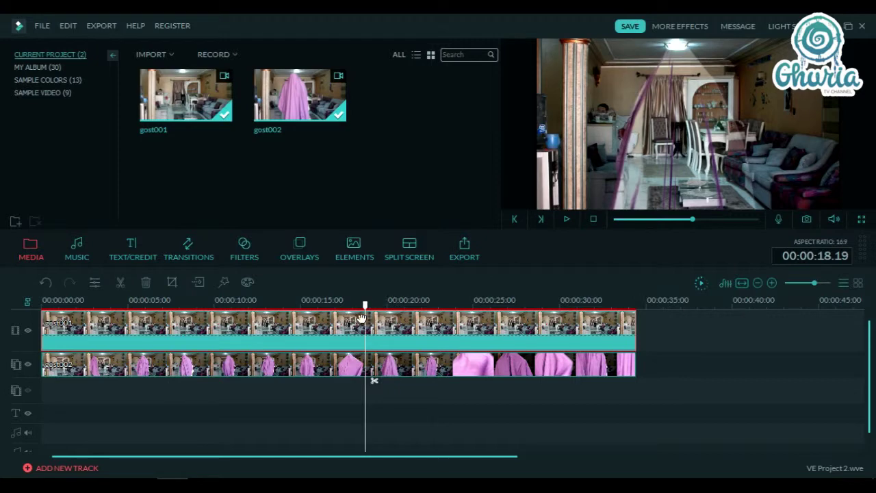
Preview the composite in full screen from the start of the timeline, and return to the editor.
drag(365, 306, 6, 331)
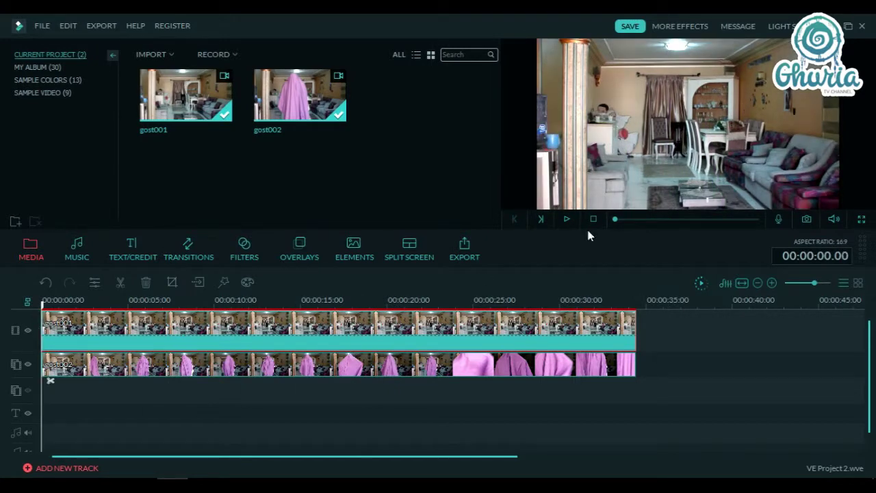
click(864, 220)
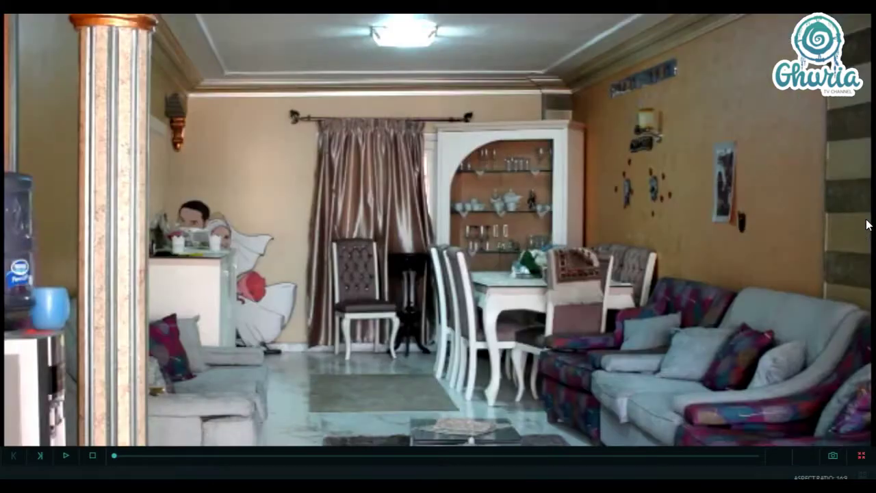
mouse_move(10, 449)
click(66, 456)
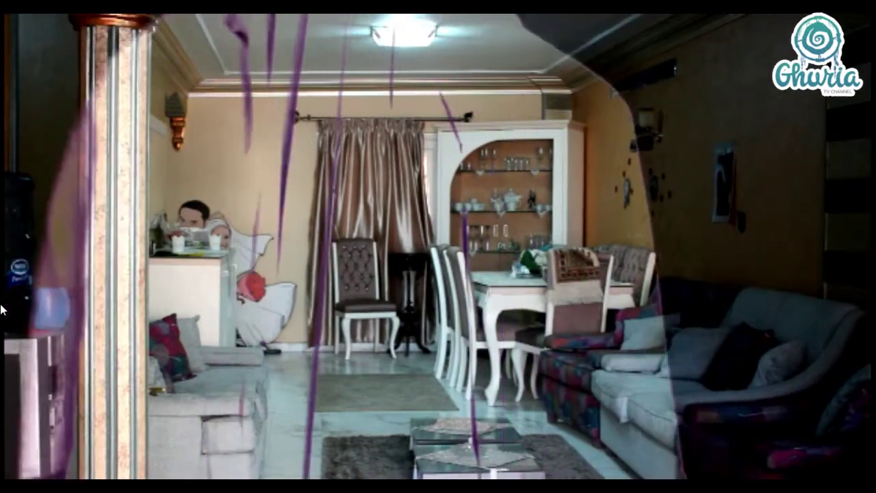
key(Escape)
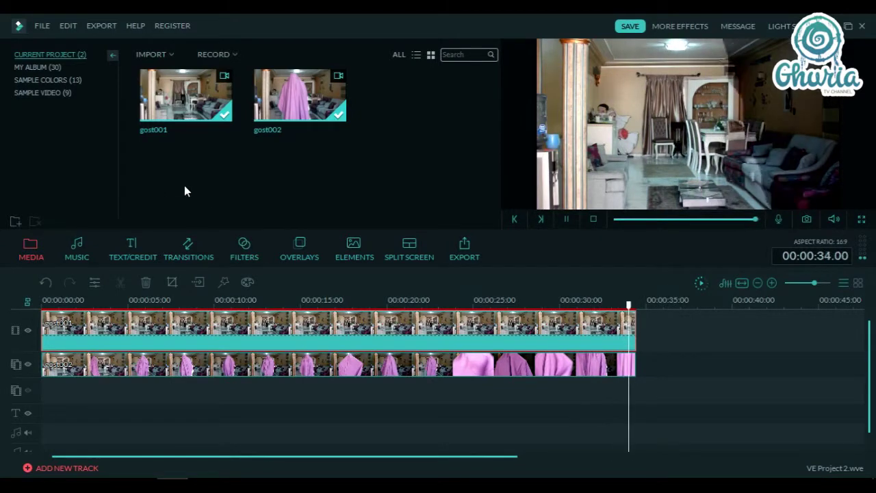
Export the project to the Desktop as an MP4 video named gost-final002, and close the output window.
mouse_move(156, 119)
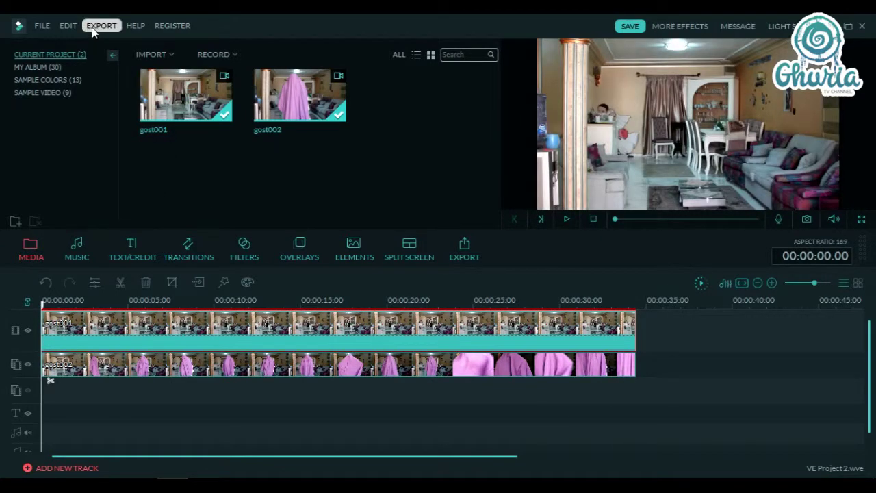
click(94, 26)
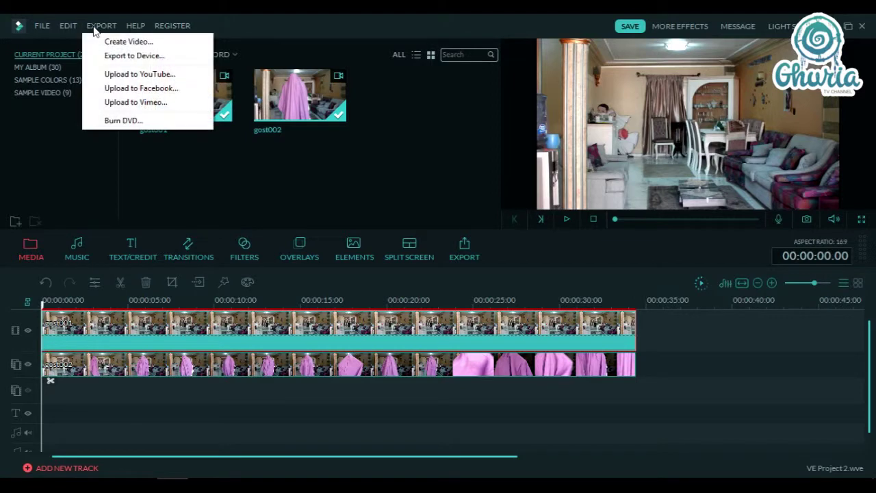
click(120, 43)
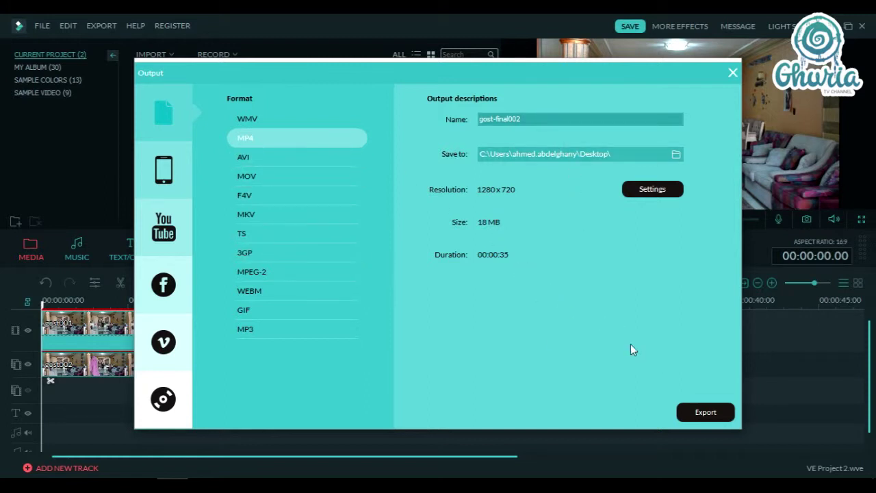
click(708, 417)
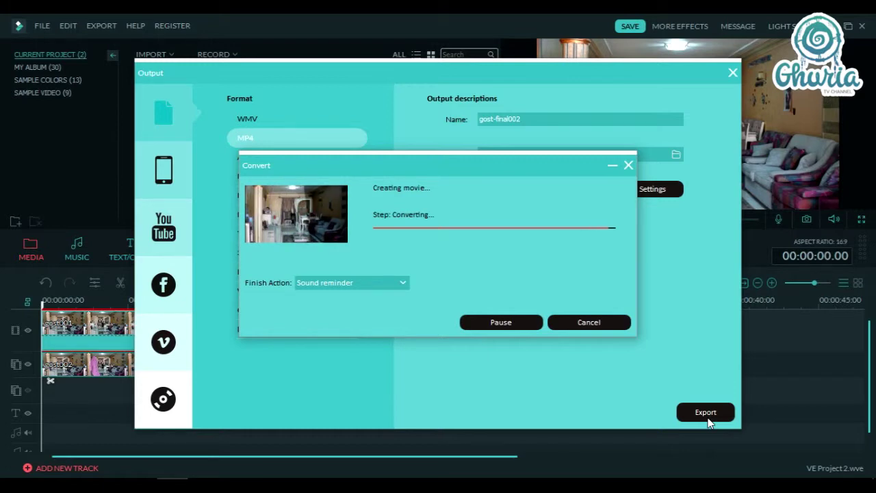
click(603, 322)
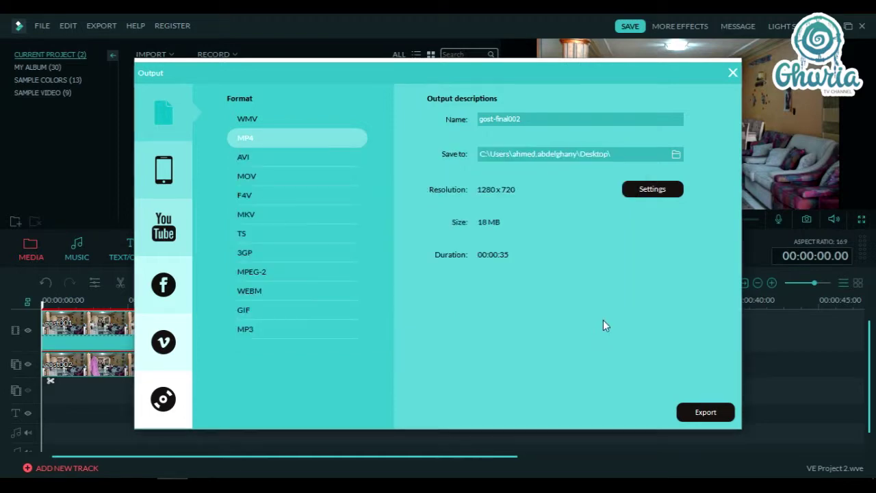
click(733, 73)
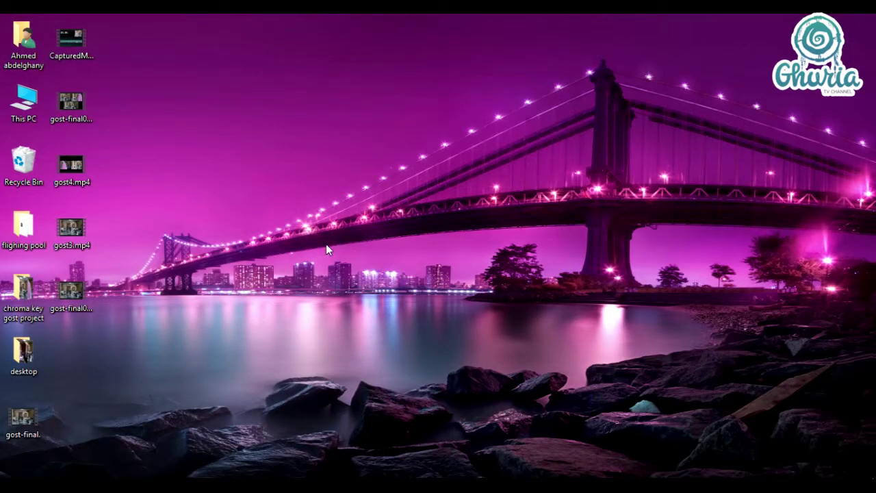
Open the exported gost-final video from the desktop in Movies & TV and watch it in full screen.
double_click(76, 305)
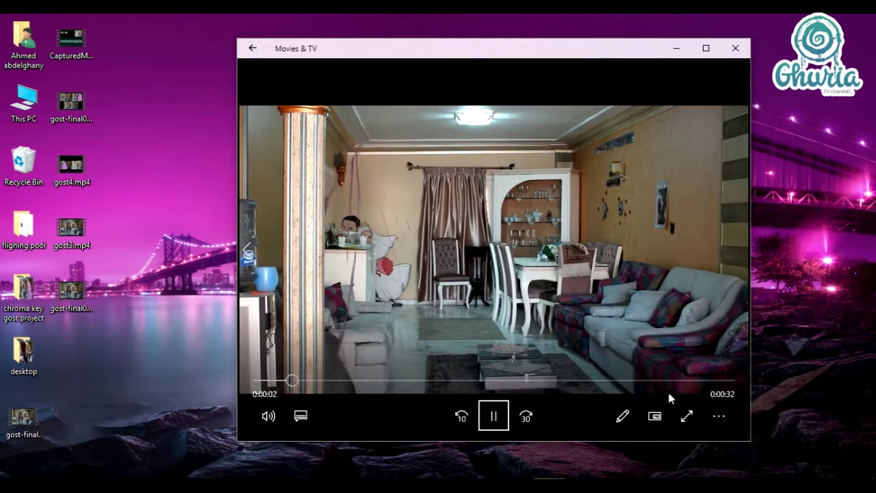
click(687, 415)
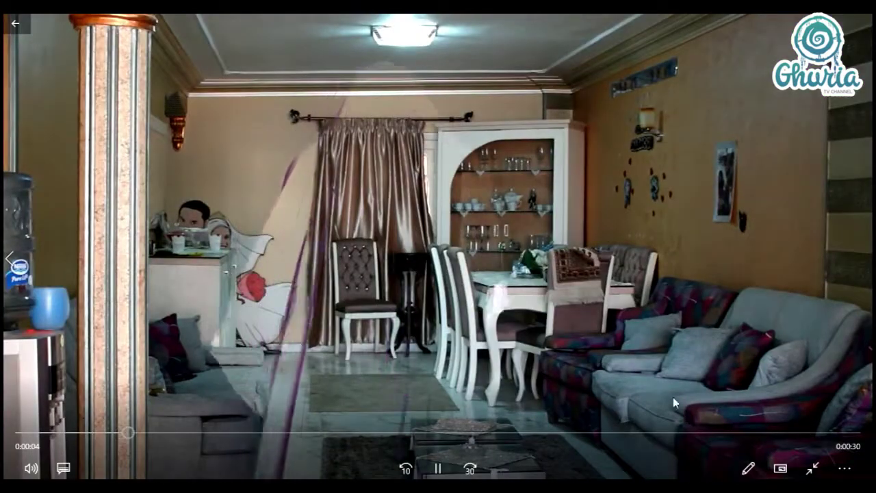